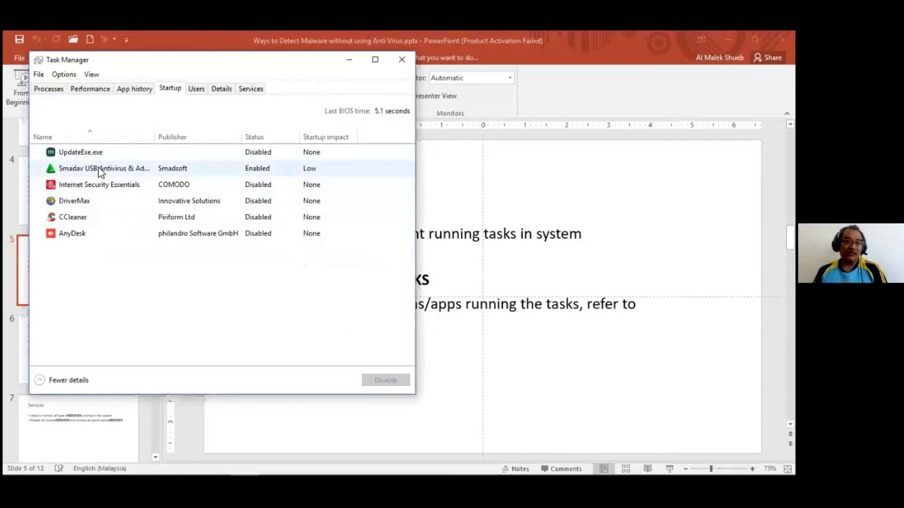
Show the running processes and examine the background processes list down to the start of the Windows processes
left_click(48, 89)
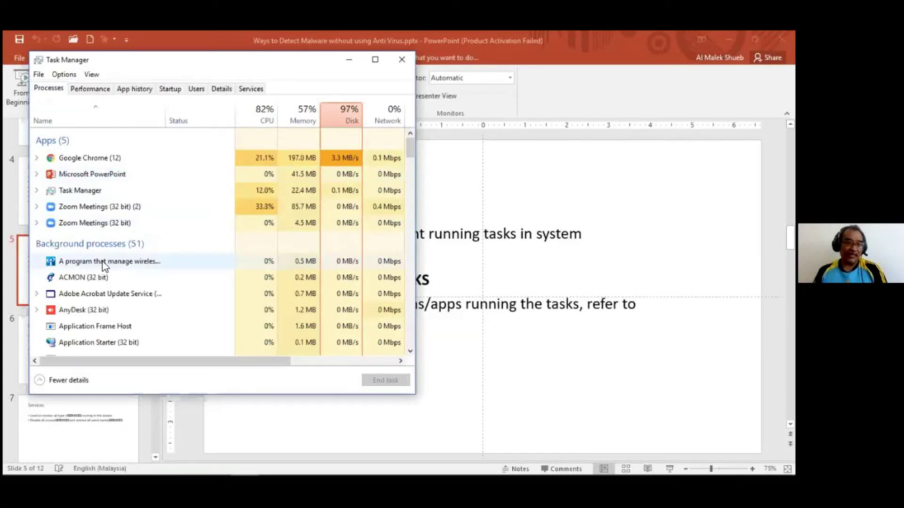
scroll(104, 266, "down", 4)
scroll(104, 266, "up", 1)
scroll(102, 263, "down", 2)
scroll(103, 262, "up", 1)
scroll(103, 262, "down", 1)
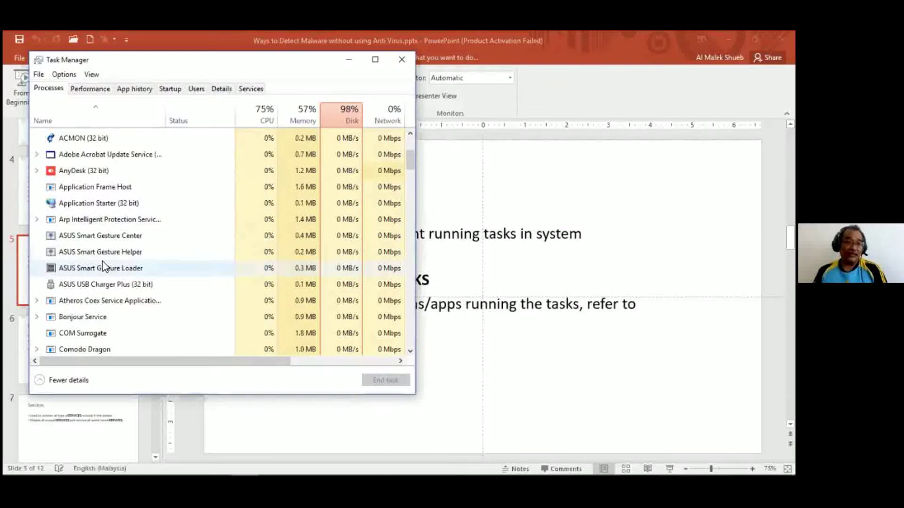
scroll(102, 262, "down", 1)
scroll(103, 262, "down", 1)
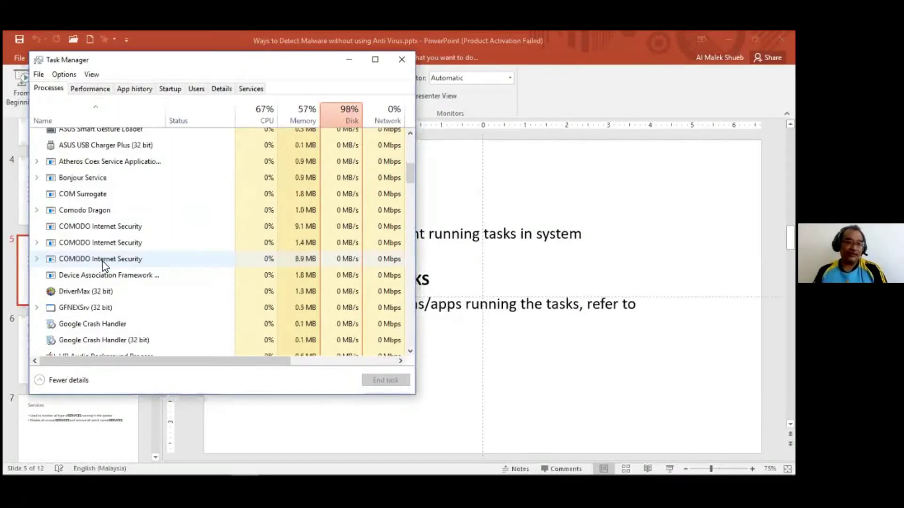
scroll(103, 262, "down", 5)
scroll(103, 266, "down", 1)
scroll(104, 266, "down", 1)
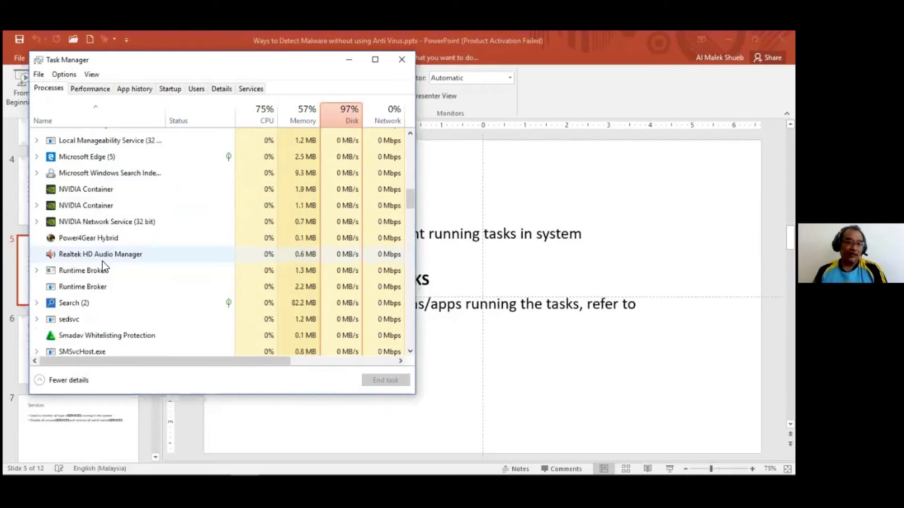
scroll(103, 266, "down", 3)
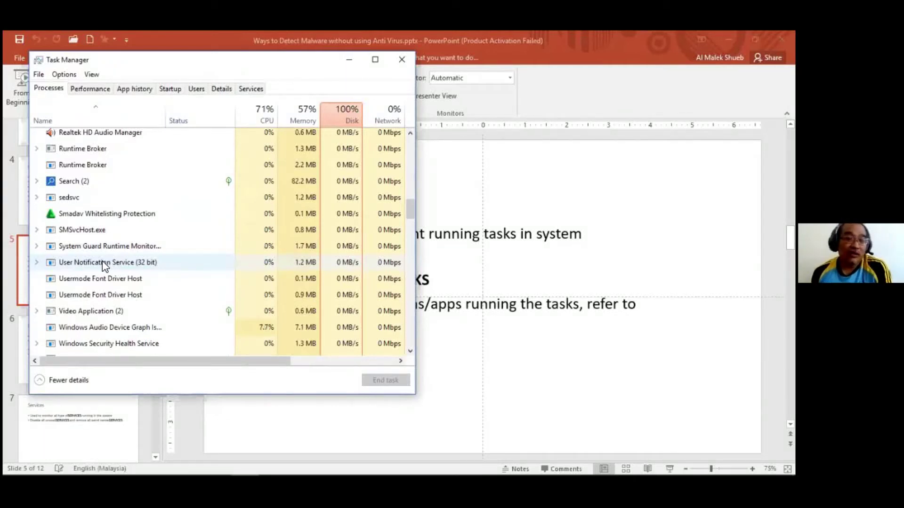
scroll(98, 215, "down", 4)
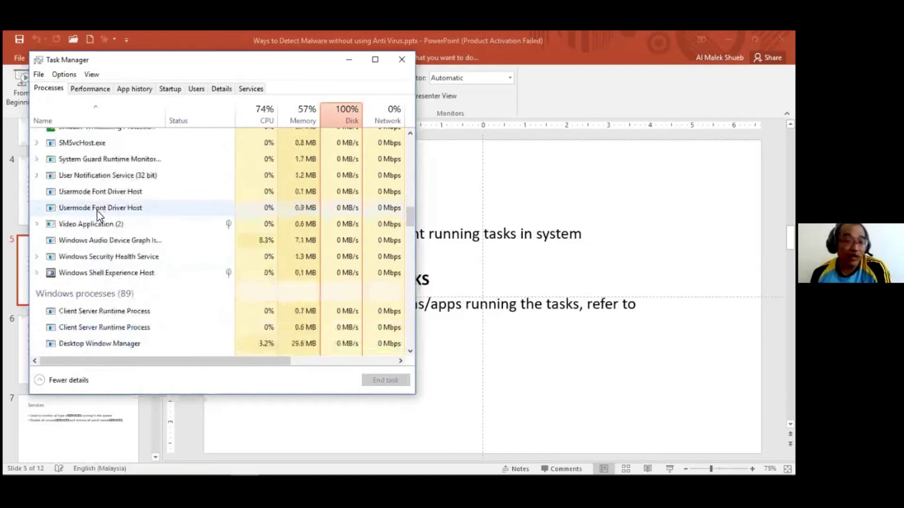
scroll(98, 215, "down", 2)
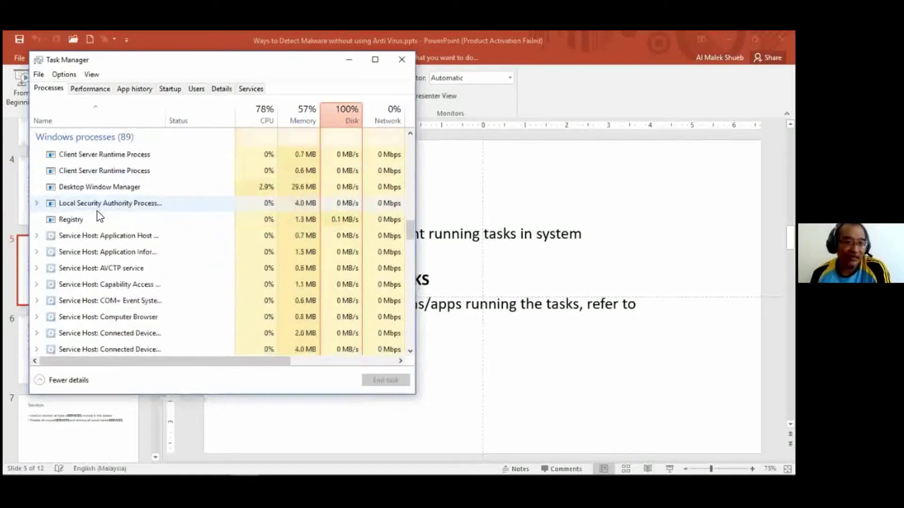
scroll(98, 216, "up", 1)
scroll(98, 215, "up", 3)
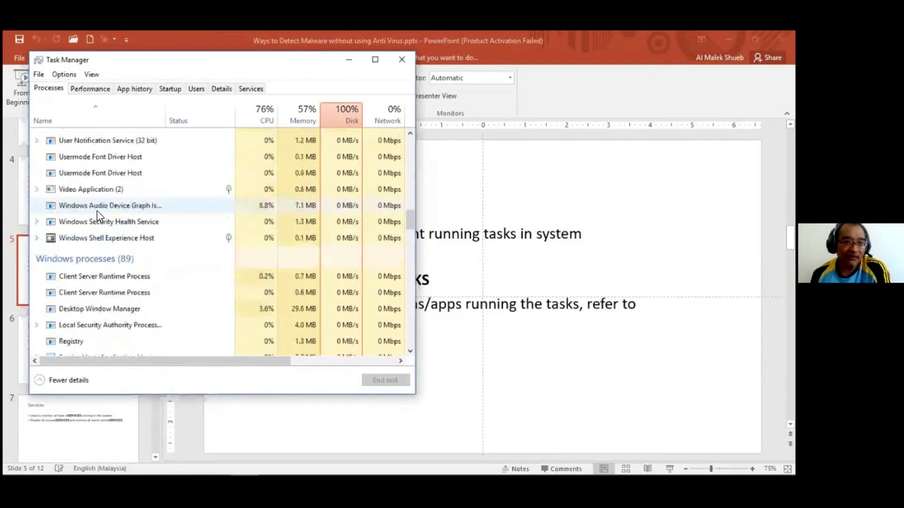
Widen the Name column so full process names fit, and select the SMSvcHost.exe background process
left_click_drag(166, 117, 236, 117)
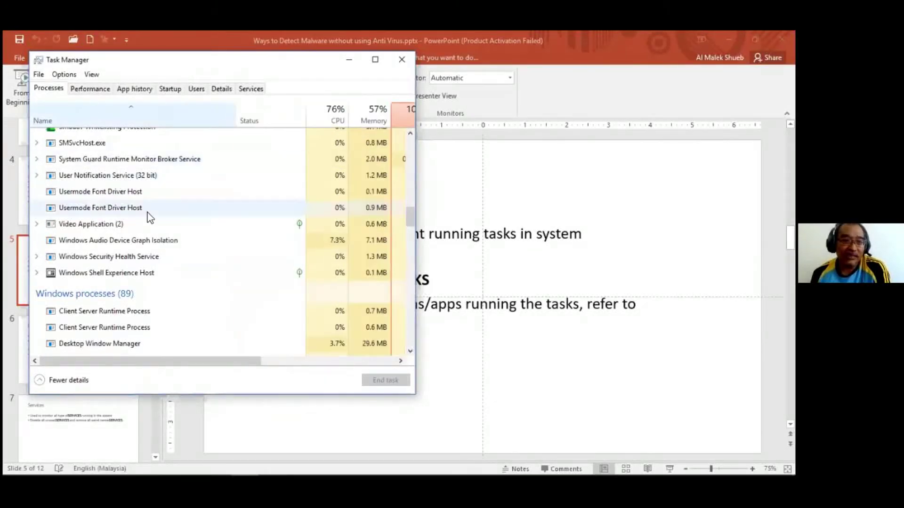
scroll(132, 192, "up", 2)
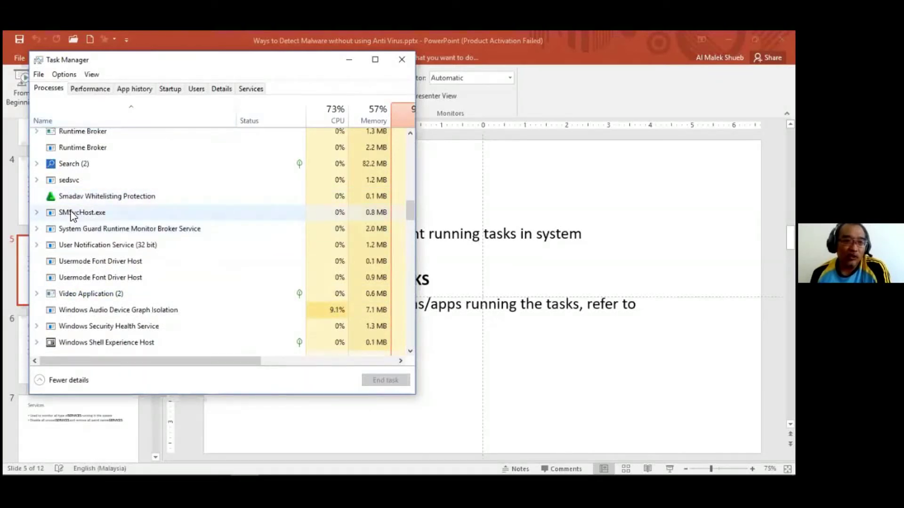
left_click(70, 211)
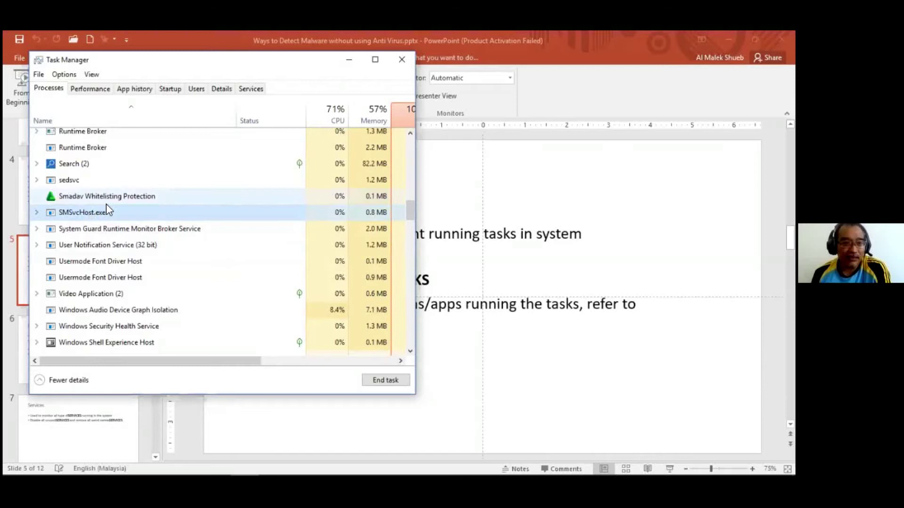
End the Adobe Acrobat Update Service (32 bit) background process
scroll(110, 202, "up", 1)
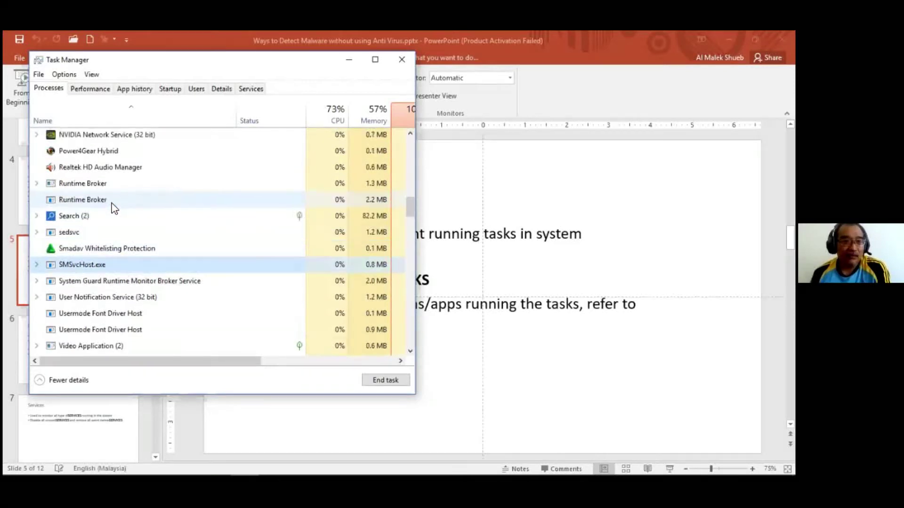
scroll(113, 204, "up", 7)
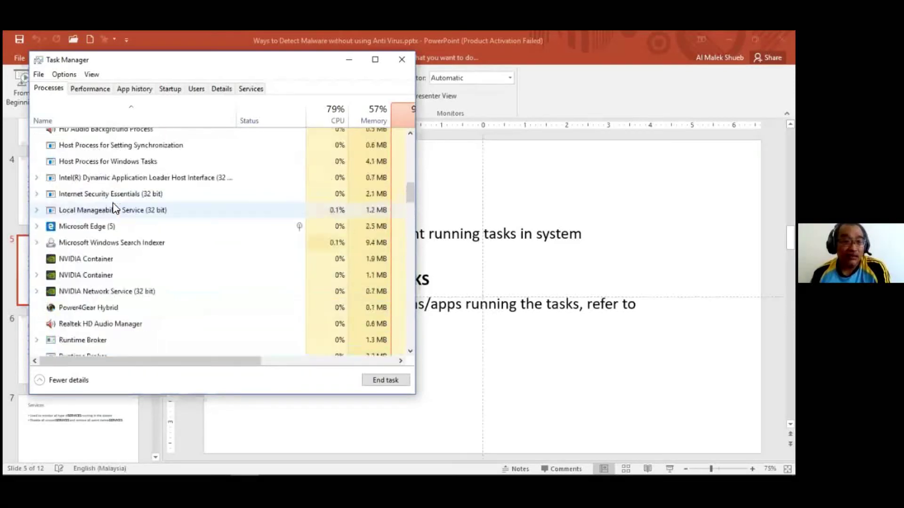
scroll(113, 202, "up", 4)
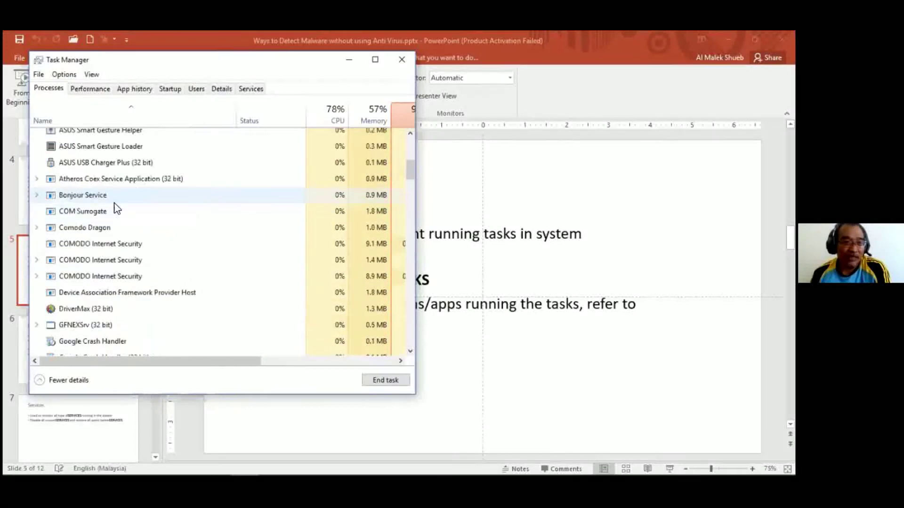
scroll(407, 127, "up", 4)
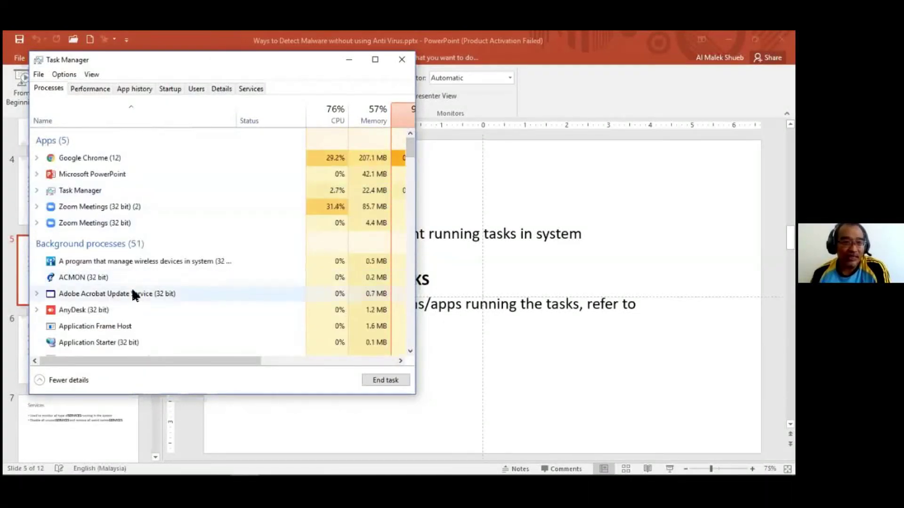
left_click(106, 297)
right_click(106, 299)
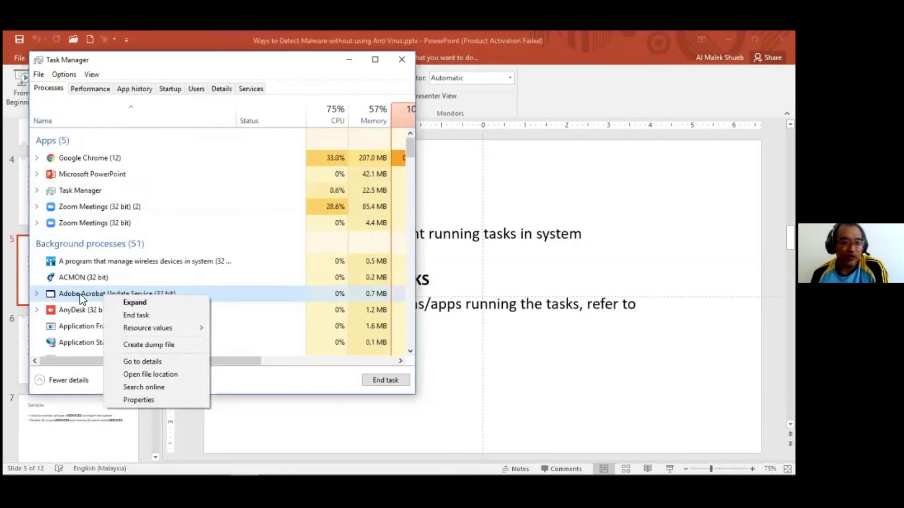
left_click(131, 315)
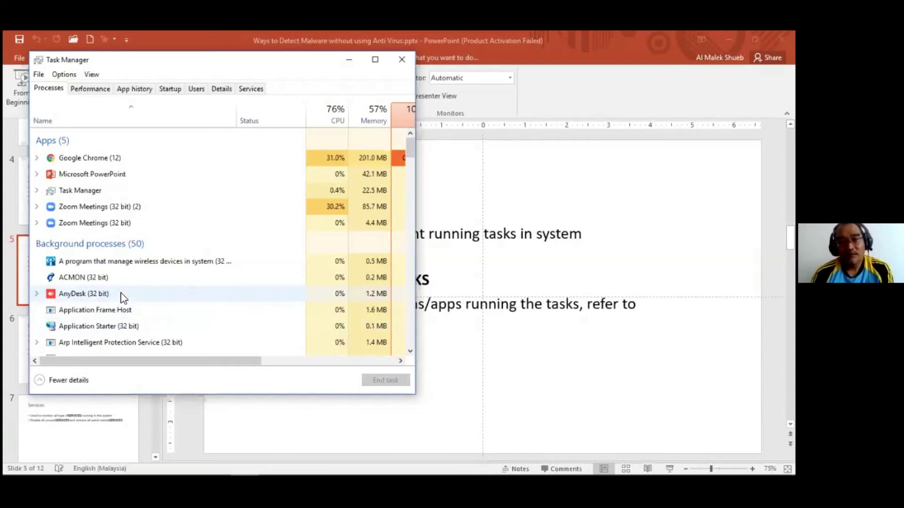
End the AnyDesk (32 bit) background process
left_click(123, 297)
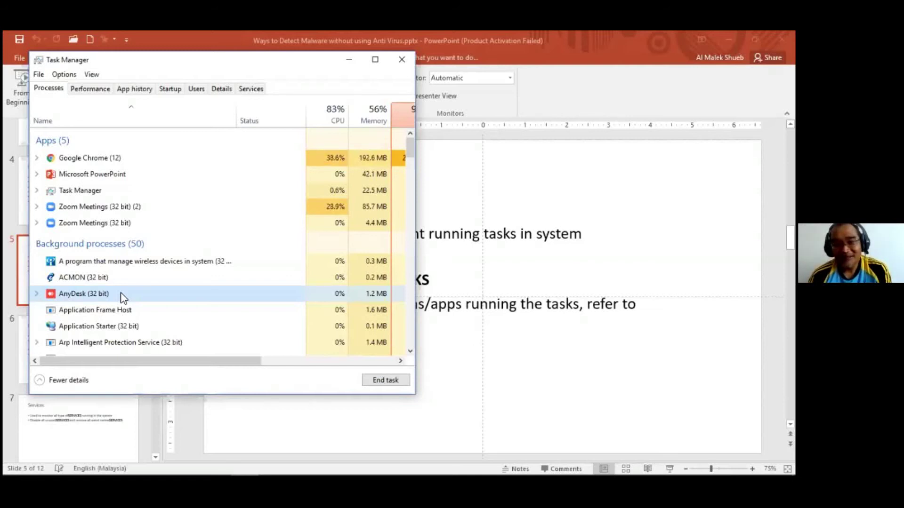
right_click(82, 295)
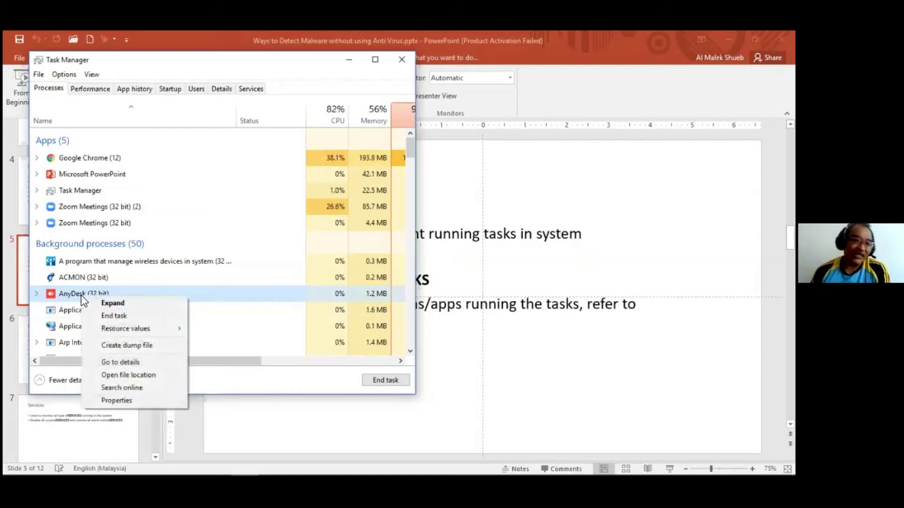
left_click(114, 315)
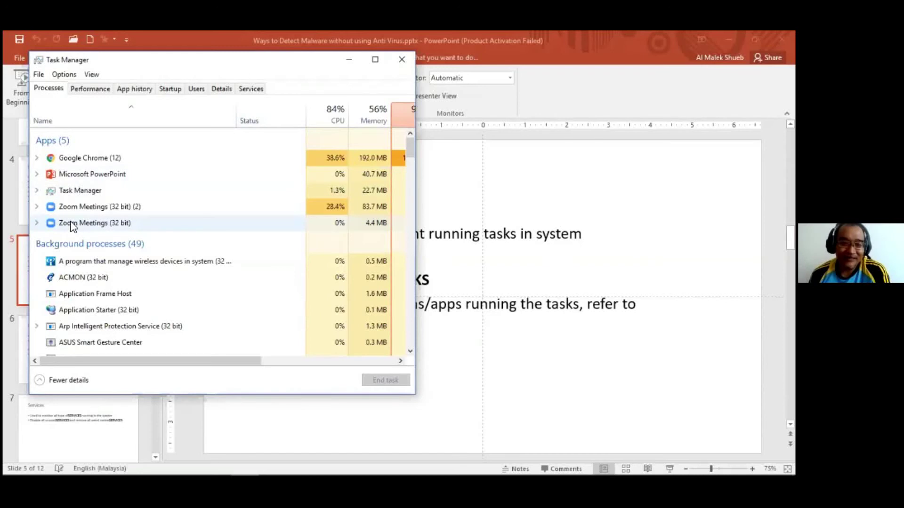
Sort the processes by memory usage with the largest consumers first, and close Task Manager
scroll(73, 230, "down", 4)
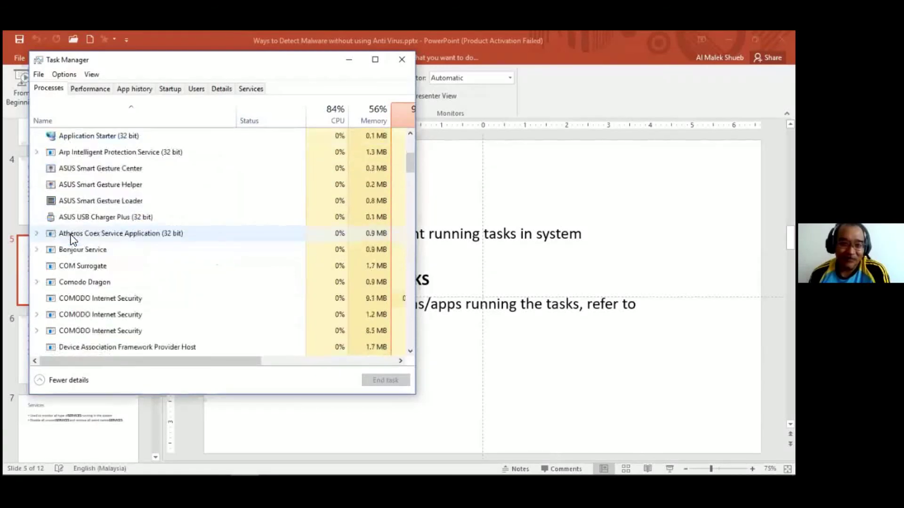
scroll(73, 239, "down", 1)
scroll(71, 239, "up", 5)
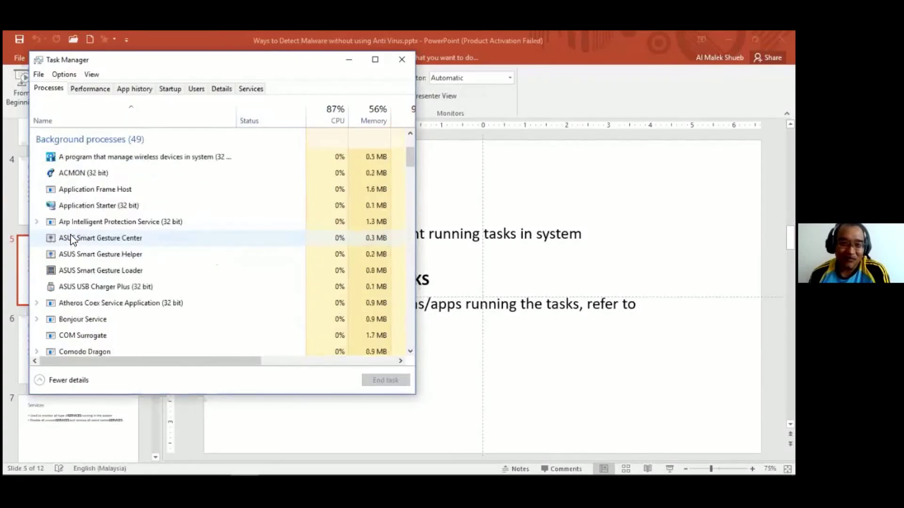
scroll(72, 239, "up", 1)
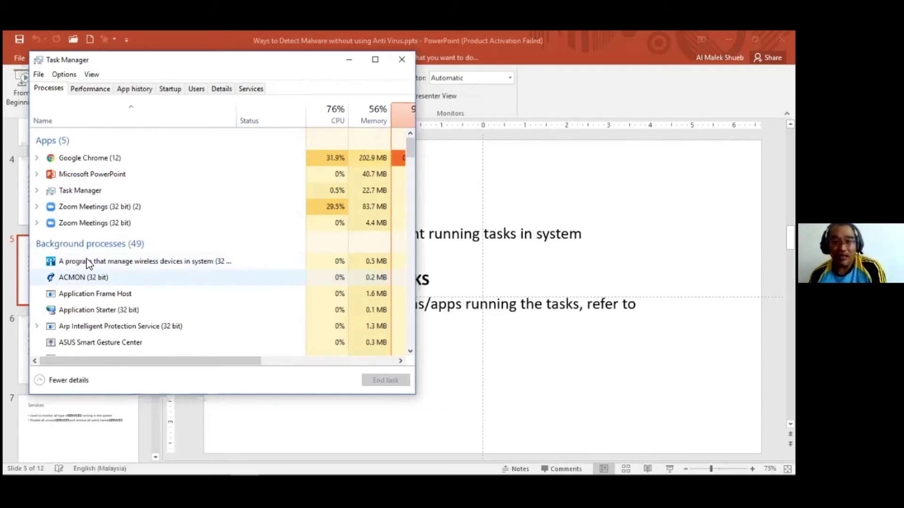
left_click(382, 114)
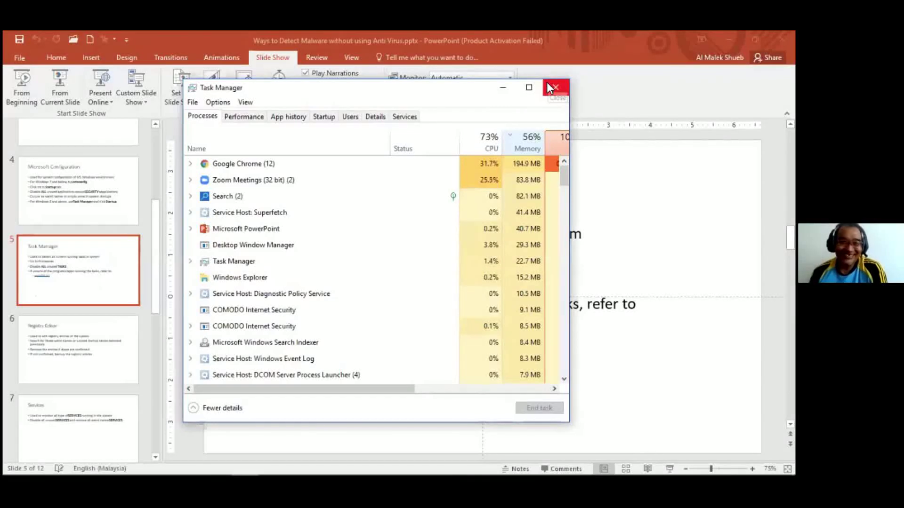
left_click(551, 87)
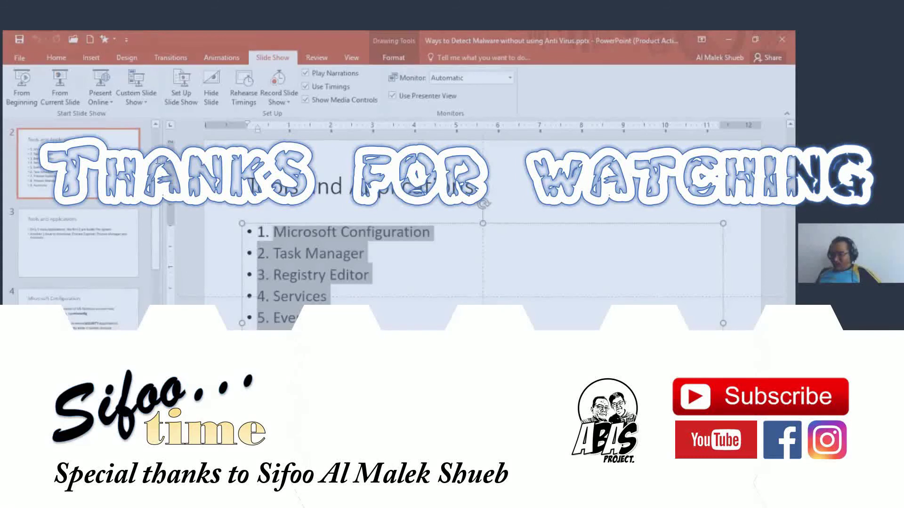
left_click_drag(305, 281, 296, 307)
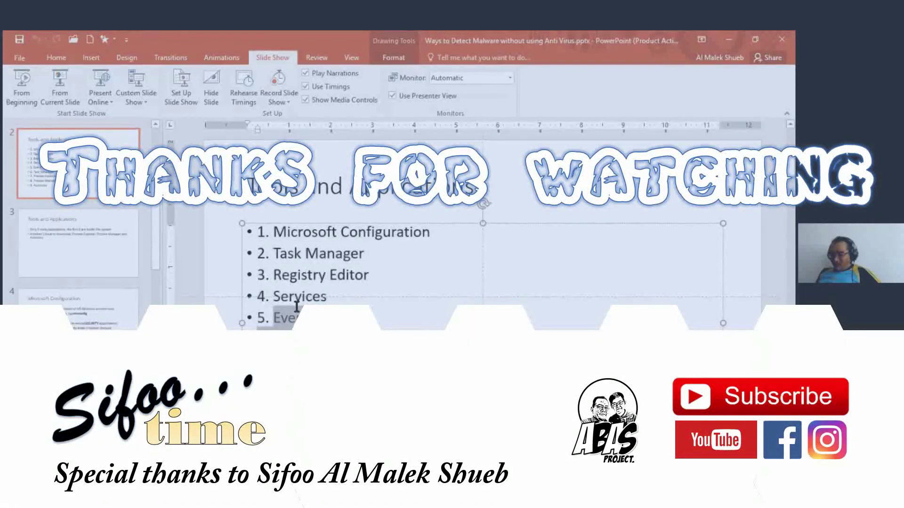